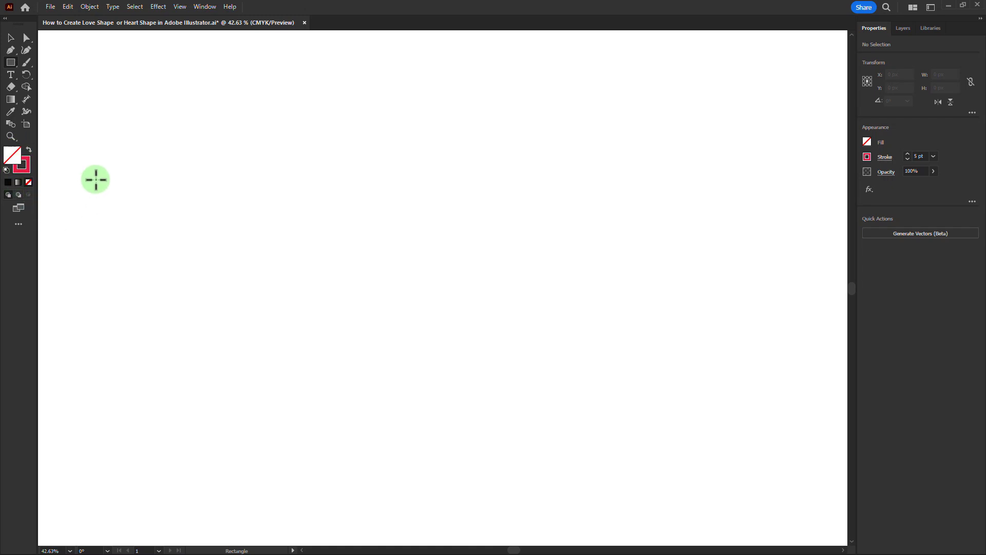
Create a rectangle 500 px wide and 1200 px high on the canvas.
{"action": "left_click", "coordinate": [11, 62]}
{"action": "left_click", "coordinate": [66, 63]}
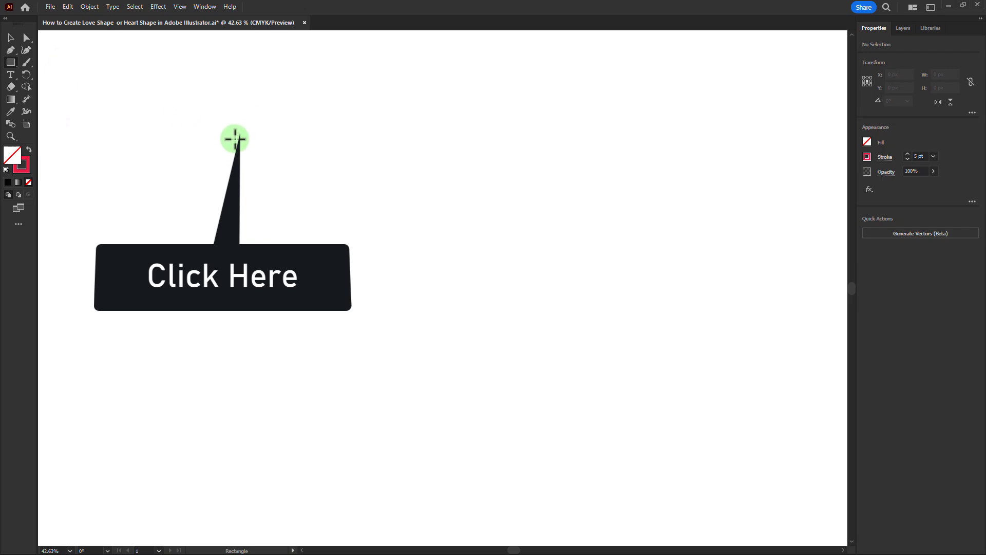
{"action": "left_click", "coordinate": [235, 139]}
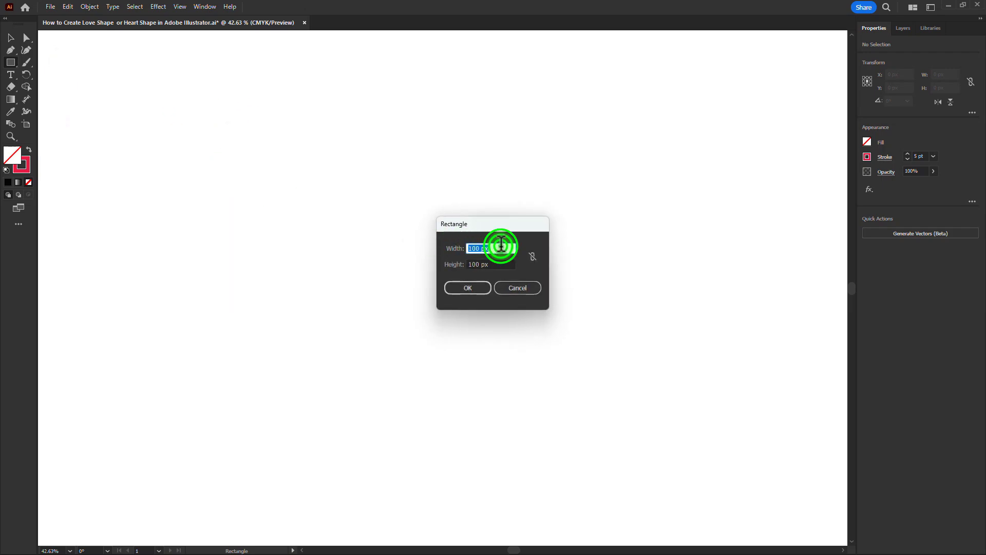
{"action": "type", "text": "500"}
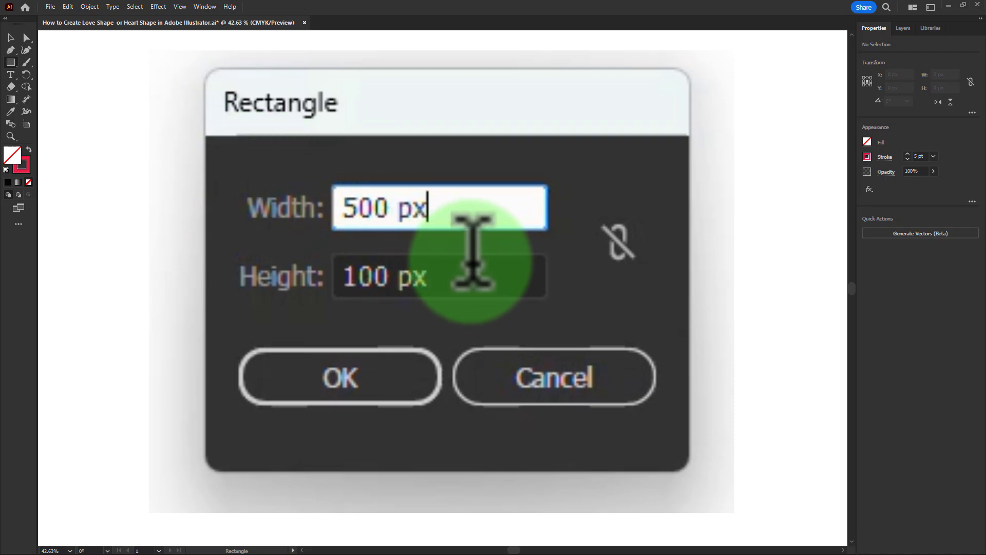
{"action": "left_click_drag", "start_coordinate": [467, 281], "coordinate": [231, 269]}
{"action": "key", "text": "BackSpace"}
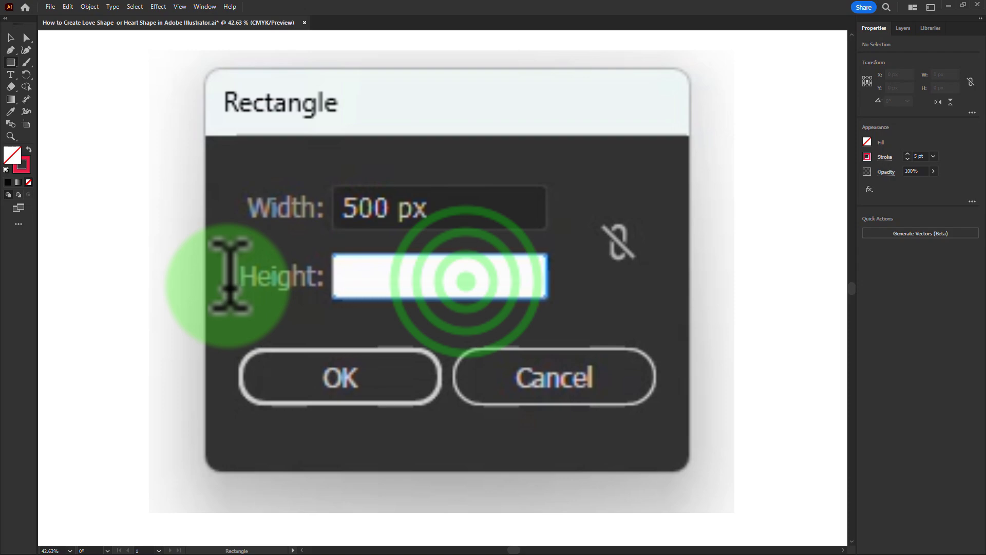
{"action": "type", "text": "1200"}
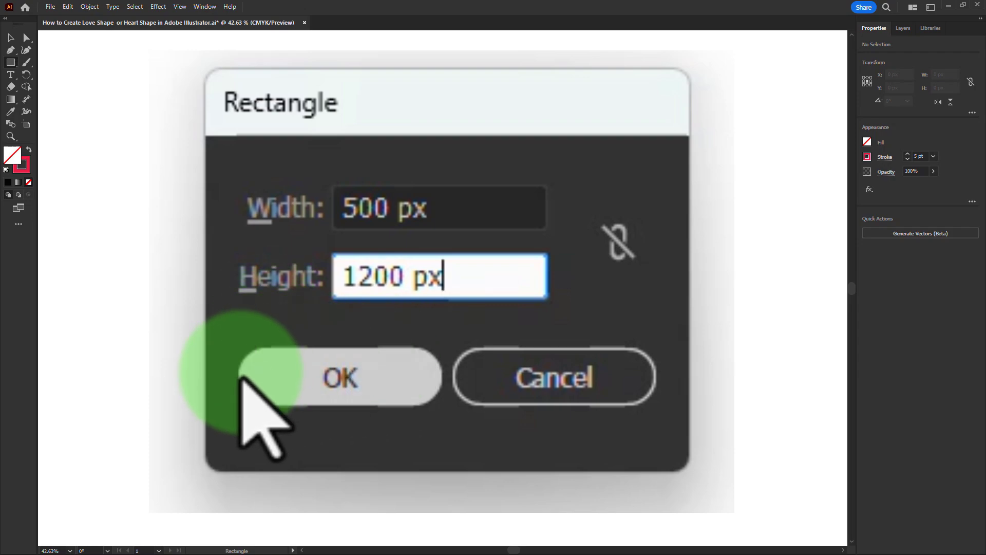
{"action": "left_click", "coordinate": [314, 379]}
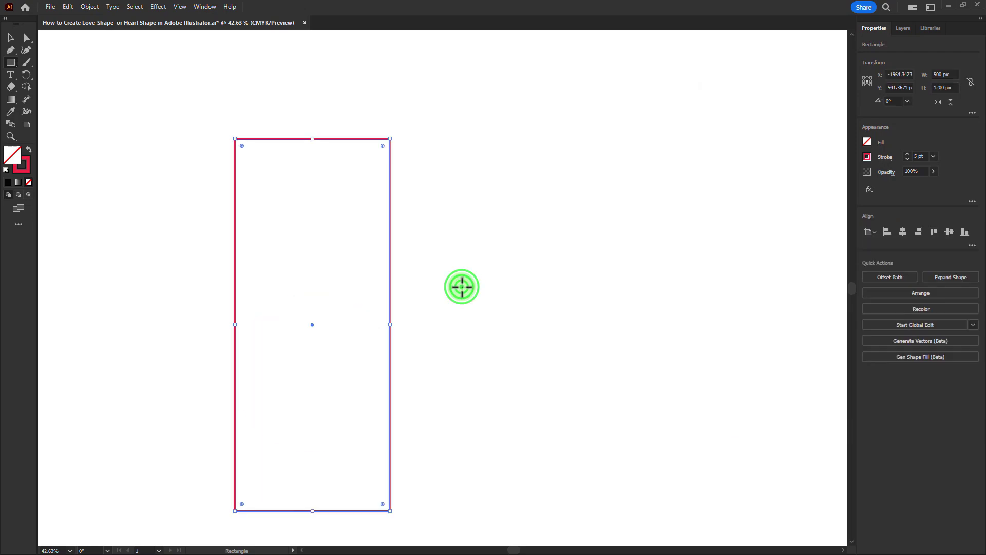
Round all four corners of the rectangle to the maximum radius so its ends become semicircles.
{"action": "key", "text": "space"}
{"action": "left_click_drag", "start_coordinate": [364, 326], "coordinate": [310, 264]}
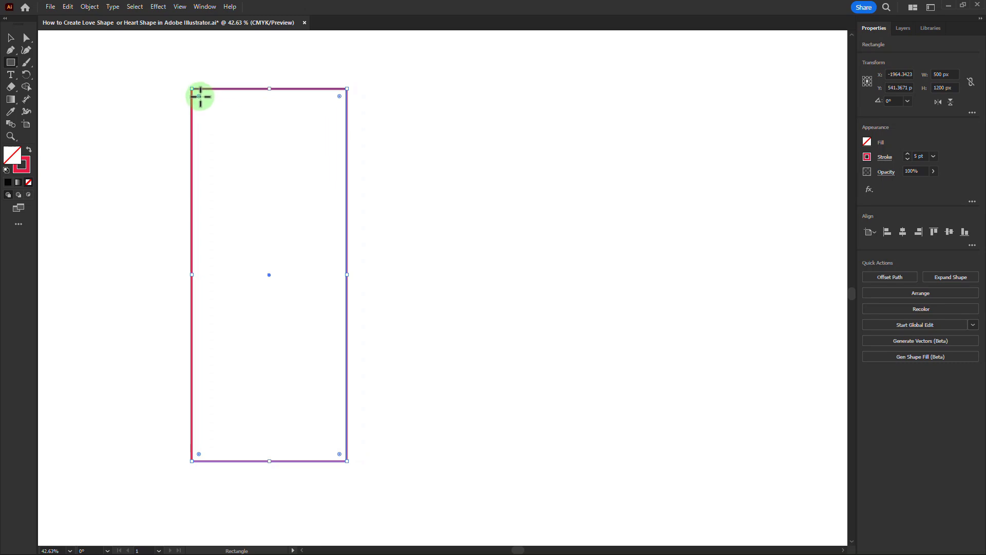
{"action": "left_click_drag", "start_coordinate": [199, 96], "coordinate": [282, 251]}
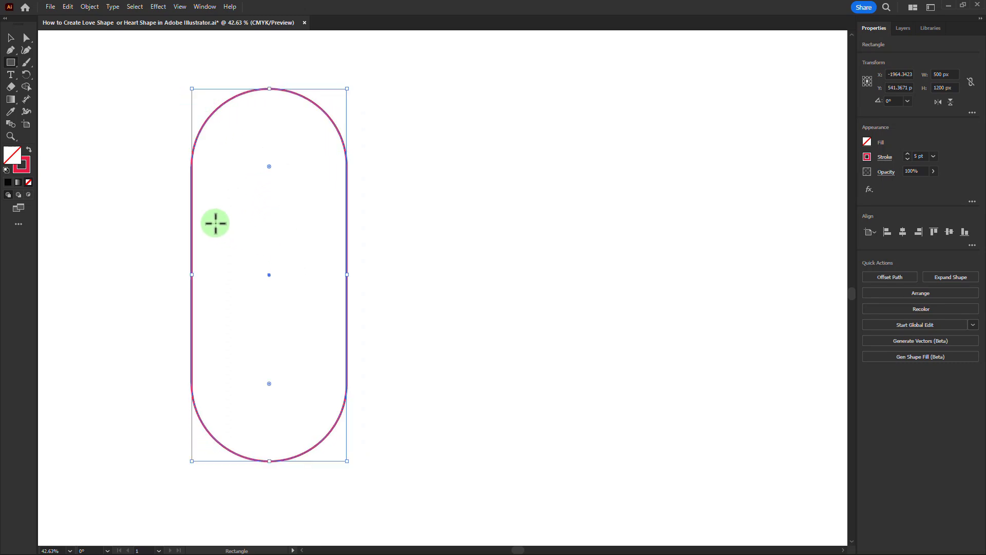
Duplicate the rounded shape horizontally to its right and rotate the copy by 90°.
{"action": "left_click", "coordinate": [12, 37]}
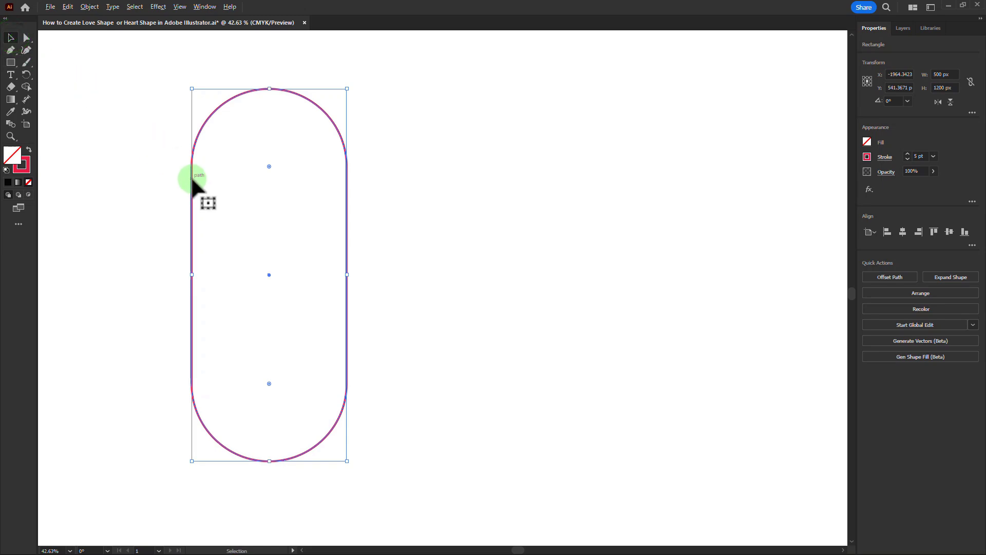
{"action": "left_click_drag", "start_coordinate": [192, 178], "coordinate": [453, 182]}
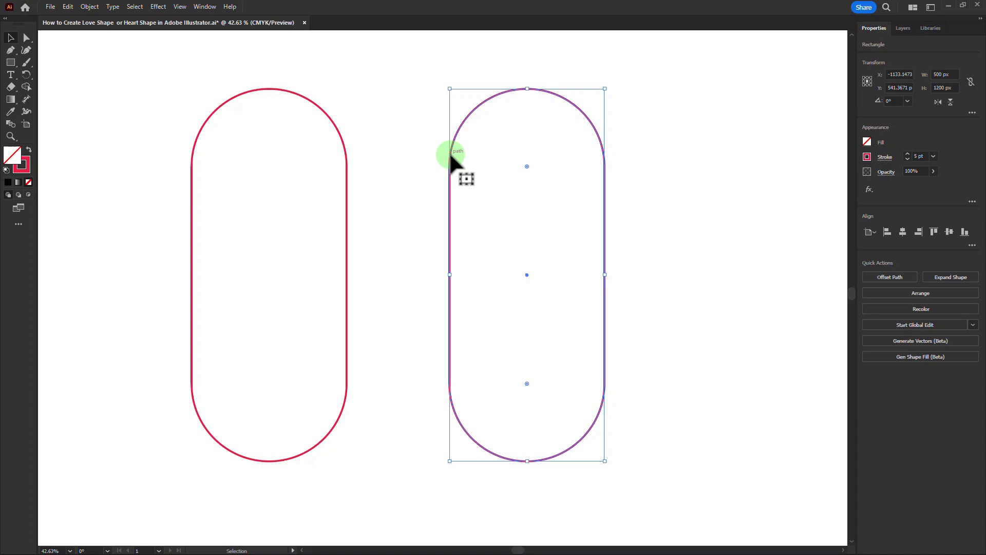
{"action": "right_click", "coordinate": [450, 154]}
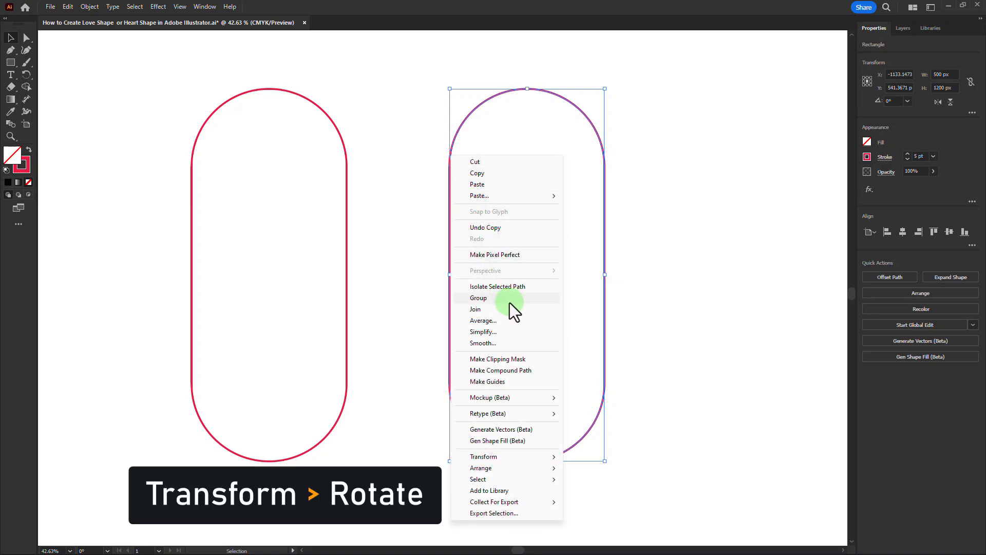
{"action": "left_click", "coordinate": [509, 457]}
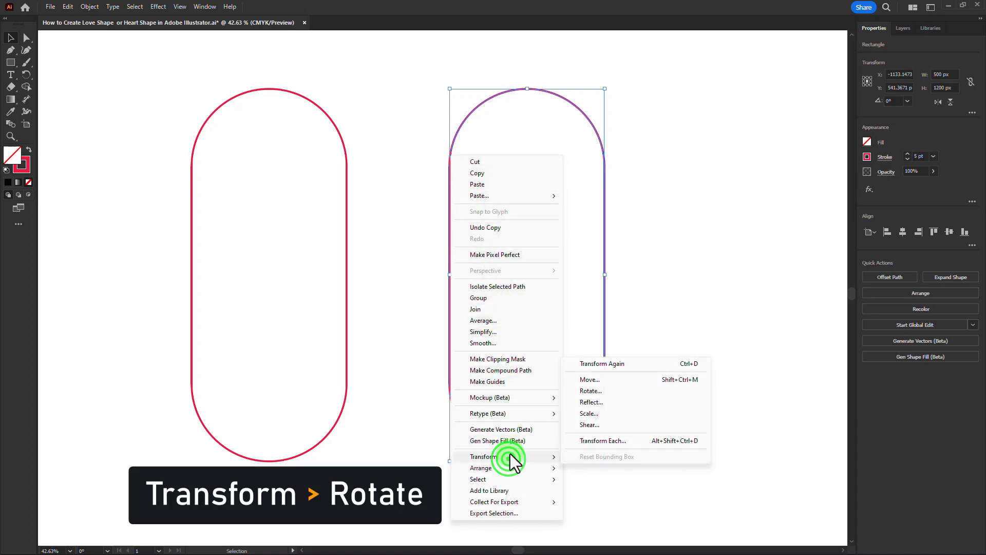
{"action": "left_click", "coordinate": [588, 391]}
{"action": "left_click", "coordinate": [468, 243]}
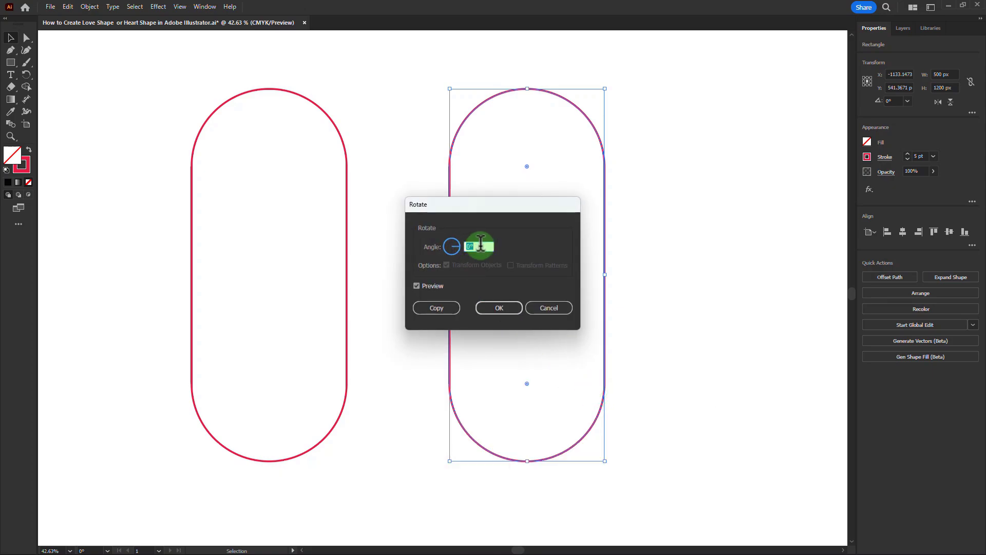
{"action": "left_click_drag", "start_coordinate": [480, 246], "coordinate": [461, 252]}
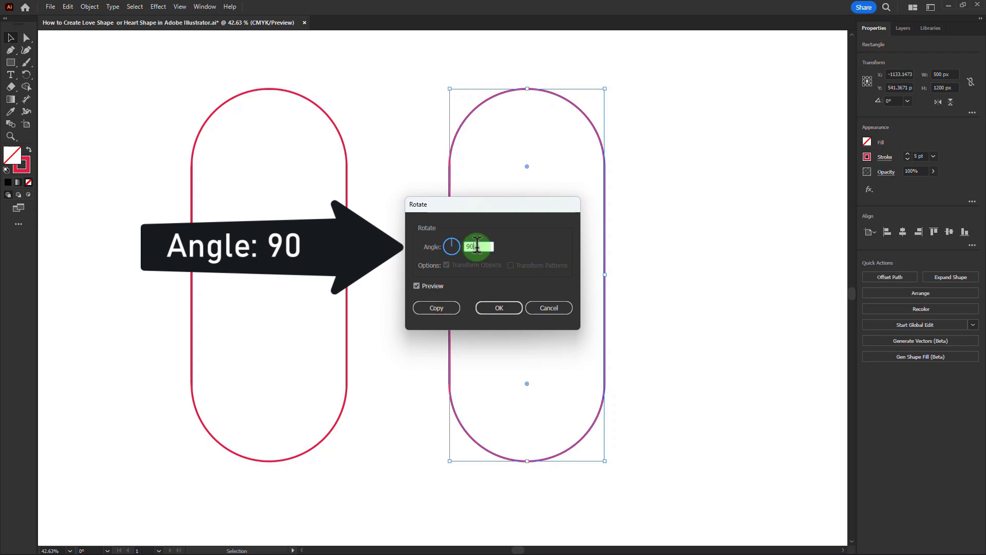
{"action": "left_click", "coordinate": [497, 307]}
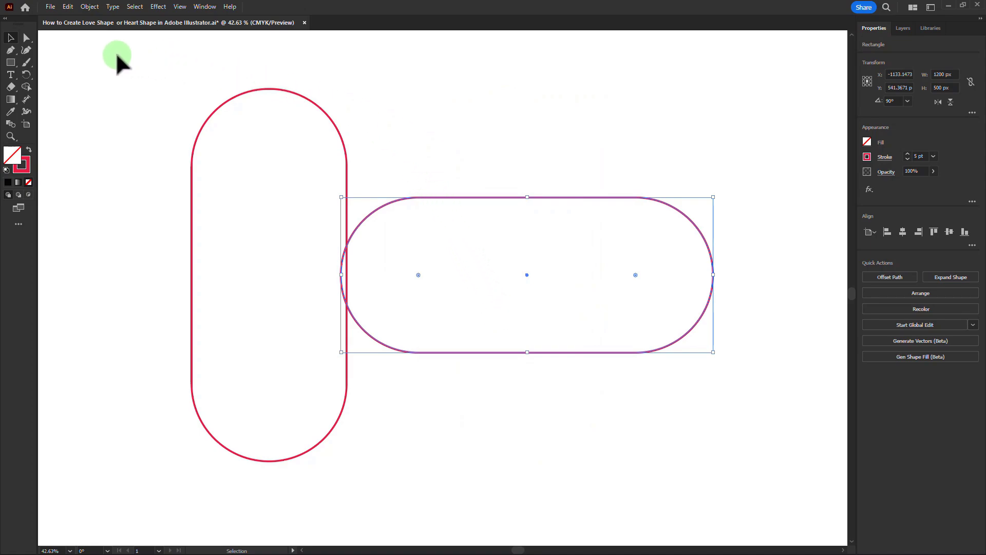
Centre the two rounded shapes on each other horizontally and vertically, and rotate the crossed pair 45°.
{"action": "left_click_drag", "start_coordinate": [117, 57], "coordinate": [775, 500]}
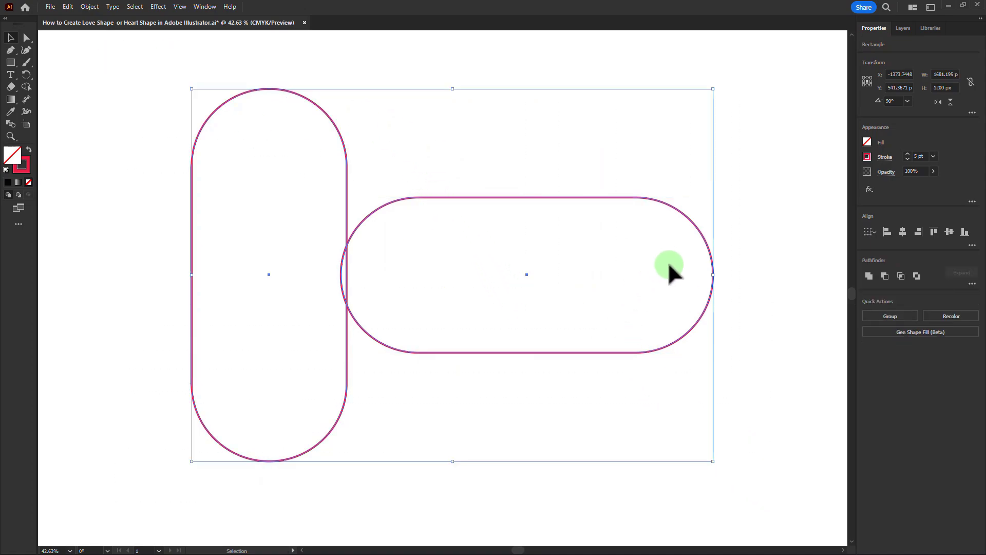
{"action": "left_click", "coordinate": [203, 7]}
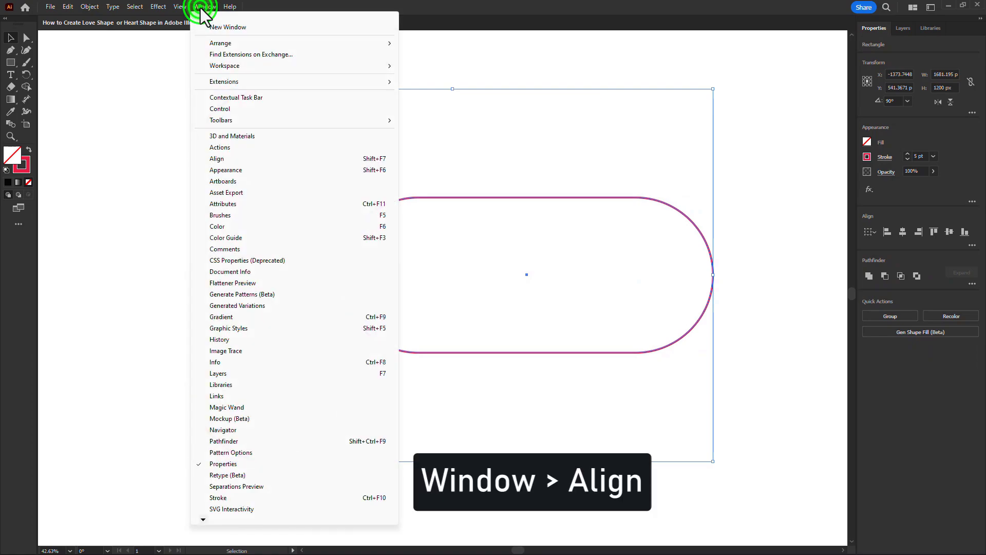
{"action": "left_click", "coordinate": [217, 158]}
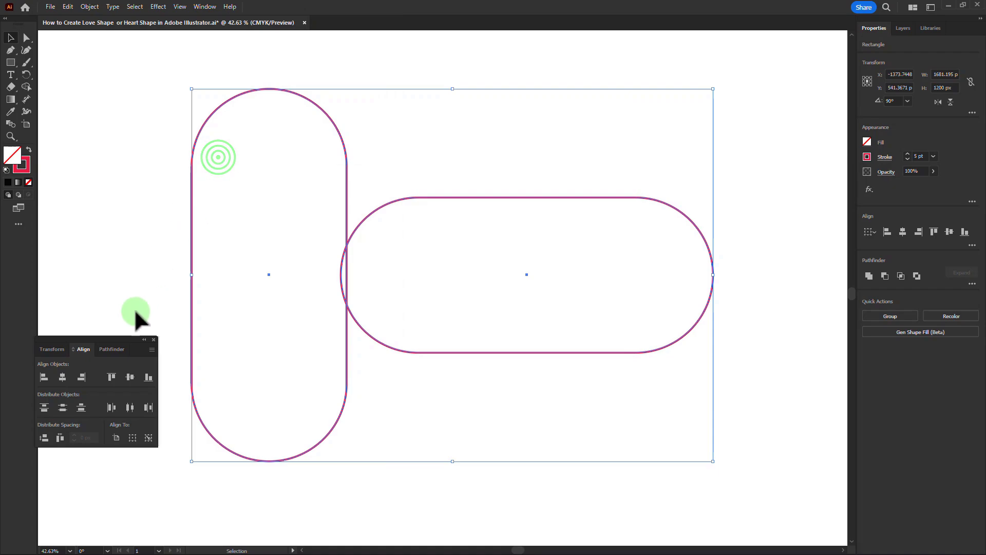
{"action": "left_click_drag", "start_coordinate": [118, 338], "coordinate": [133, 402]}
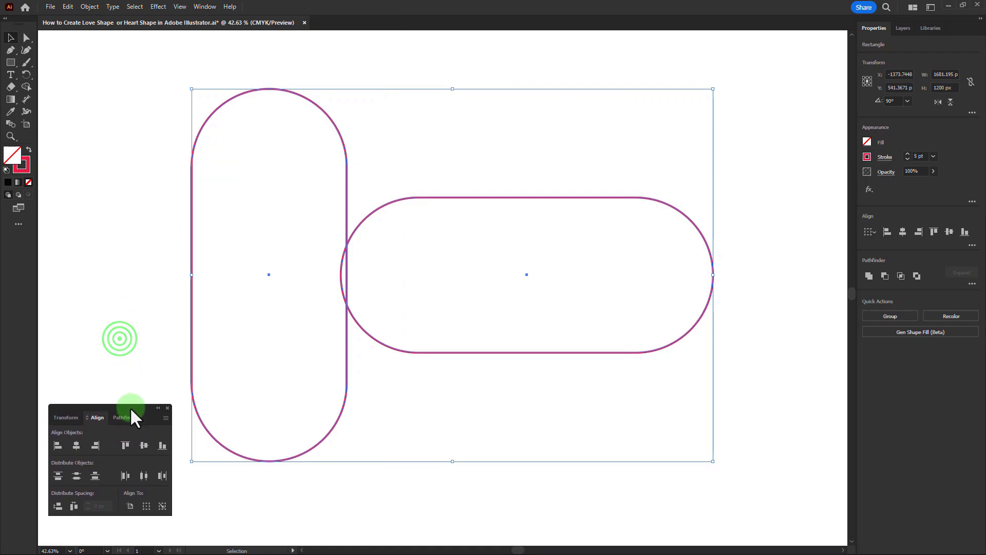
{"action": "left_click", "coordinate": [167, 470]}
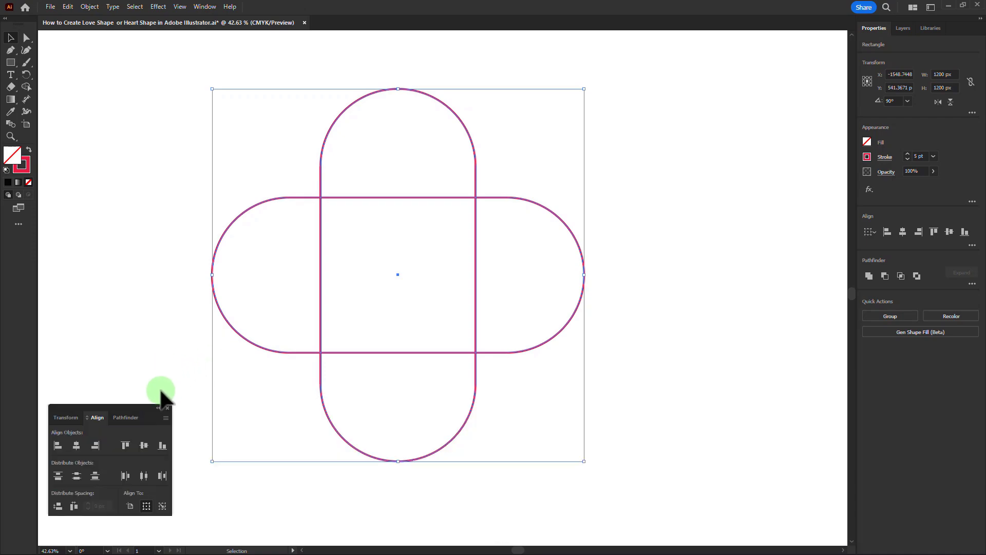
{"action": "left_click", "coordinate": [167, 408]}
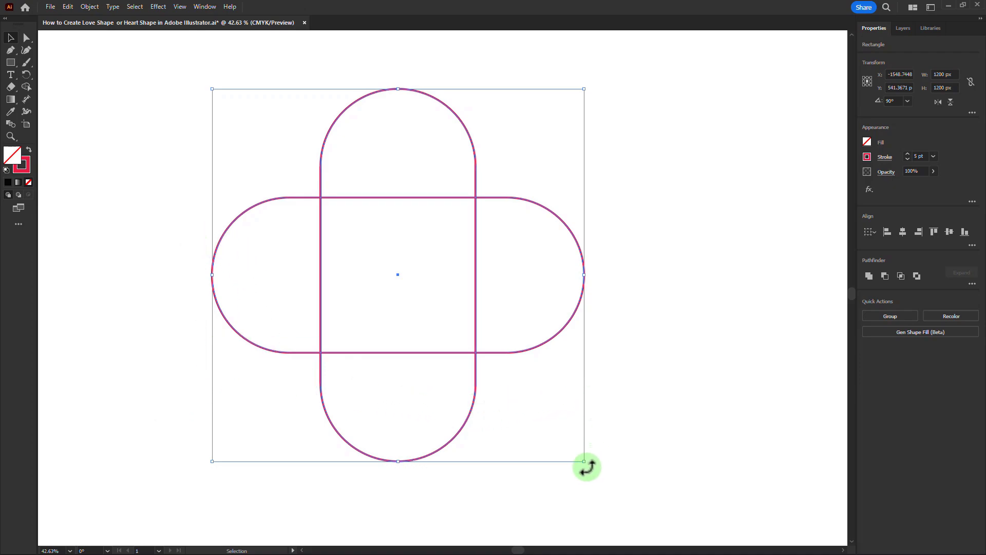
{"action": "left_click_drag", "start_coordinate": [587, 466], "coordinate": [463, 493]}
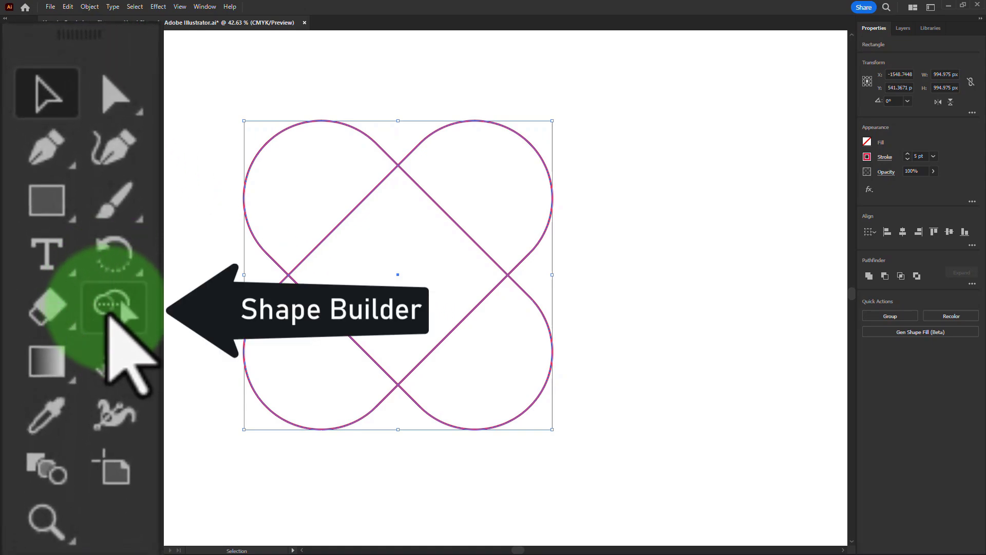
Merge the two upper lobes and the centre square into one heart with the Shape Builder tool.
{"action": "left_click", "coordinate": [109, 314]}
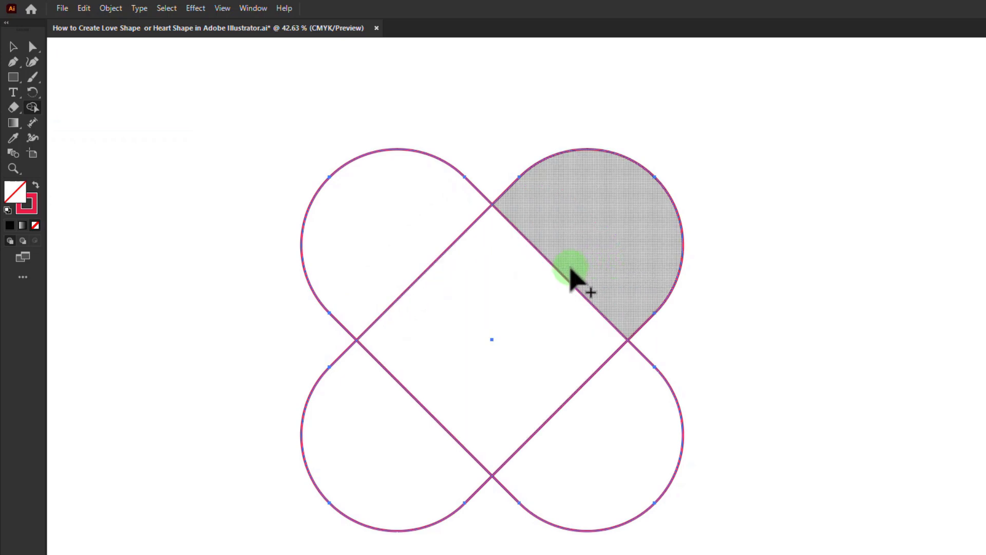
{"action": "left_click", "coordinate": [593, 243]}
{"action": "mouse_move", "coordinate": [593, 243]}
{"action": "left_mouse_down"}
{"action": "mouse_move", "coordinate": [399, 242]}
{"action": "mouse_move", "coordinate": [371, 271]}
{"action": "mouse_move", "coordinate": [371, 310]}
{"action": "mouse_move", "coordinate": [408, 331]}
{"action": "mouse_move", "coordinate": [517, 319]}
{"action": "mouse_move", "coordinate": [595, 276]}
{"action": "mouse_move", "coordinate": [588, 247]}
{"action": "left_mouse_up"}
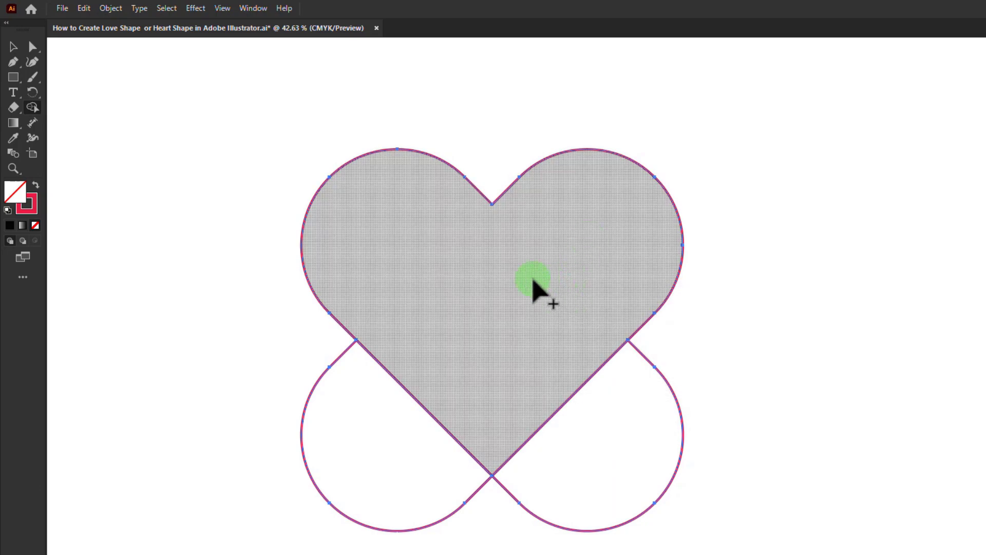
{"action": "key", "text": "v"}
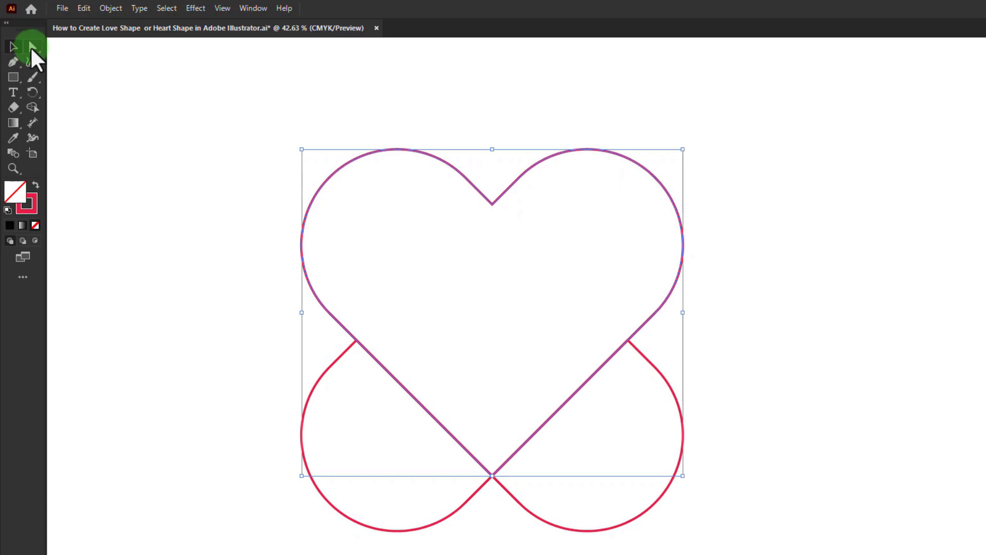
Move the merged heart upward, away from the two leftover lower lobes, with the Direct Selection tool.
{"action": "left_click", "coordinate": [32, 48]}
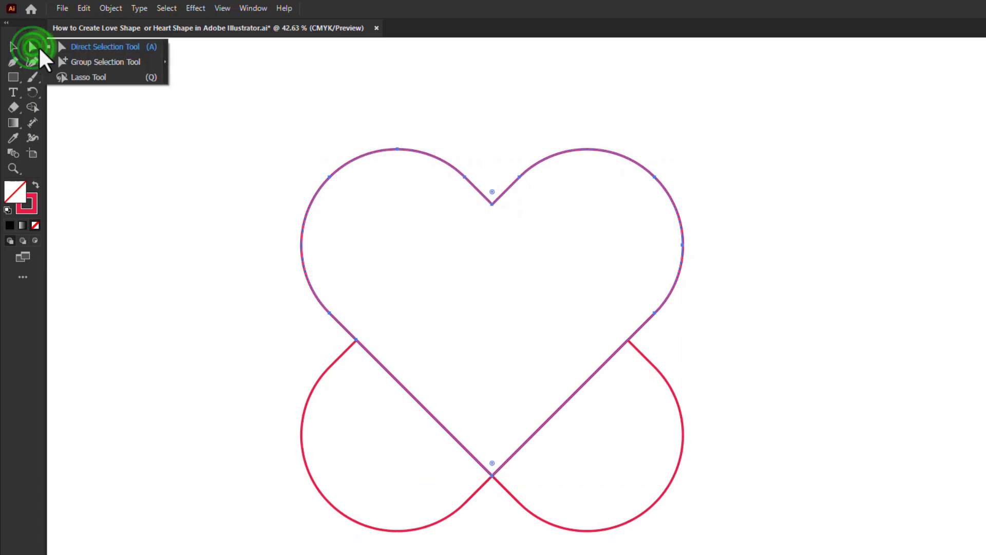
{"action": "left_click", "coordinate": [100, 47]}
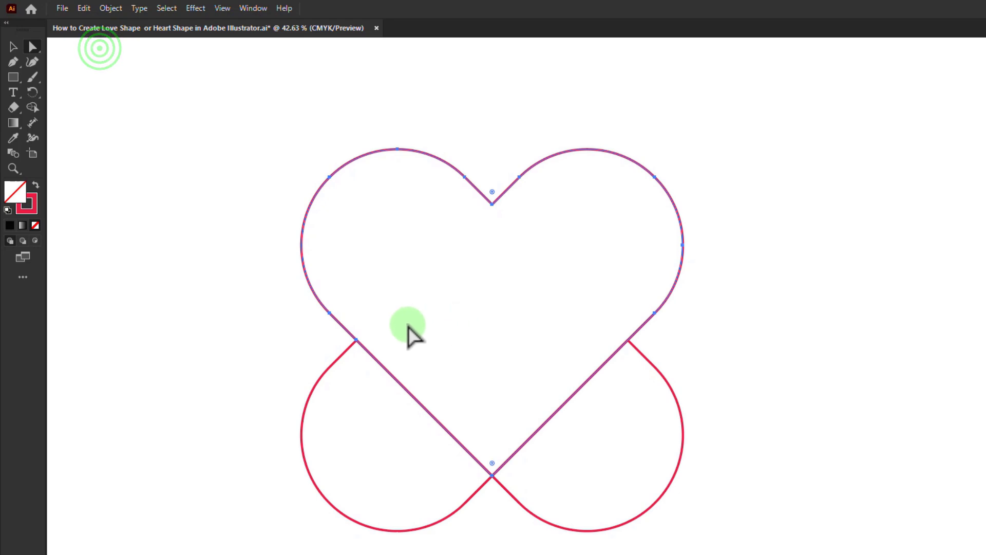
{"action": "left_click_drag", "start_coordinate": [450, 164], "coordinate": [454, 86]}
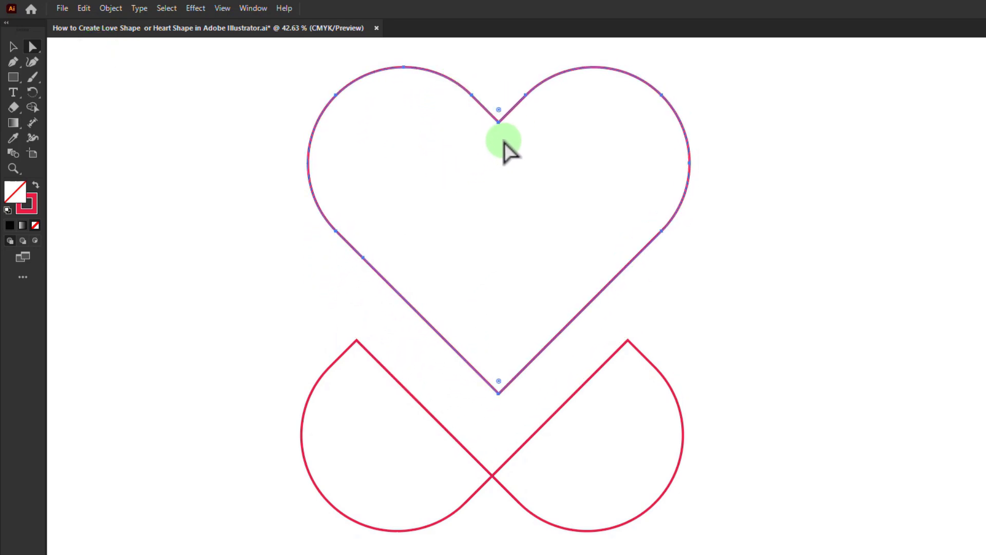
Delete the two leftover lobes below the heart.
{"action": "left_click", "coordinate": [13, 46]}
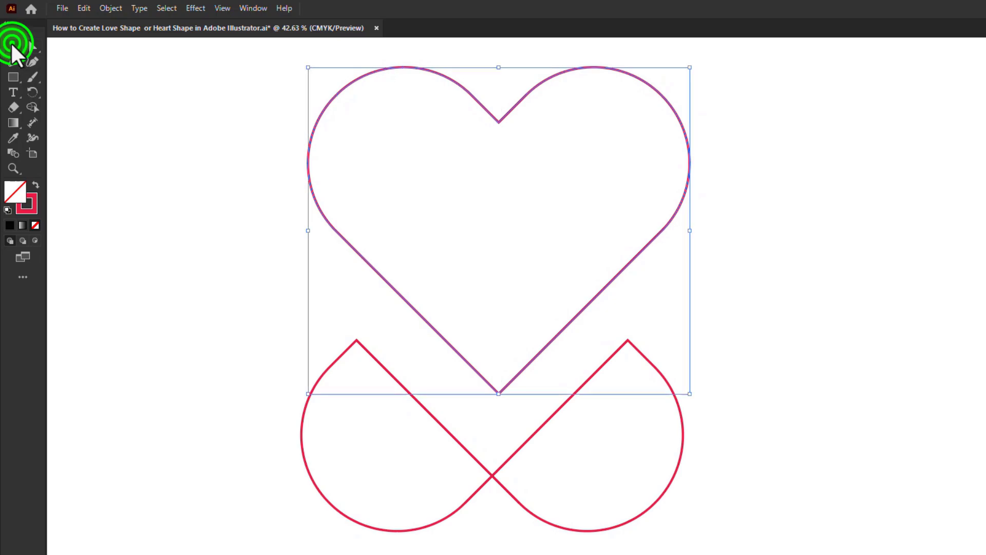
{"action": "left_click", "coordinate": [529, 532]}
{"action": "left_click_drag", "start_coordinate": [574, 543], "coordinate": [469, 463]}
{"action": "key", "text": "Delete"}
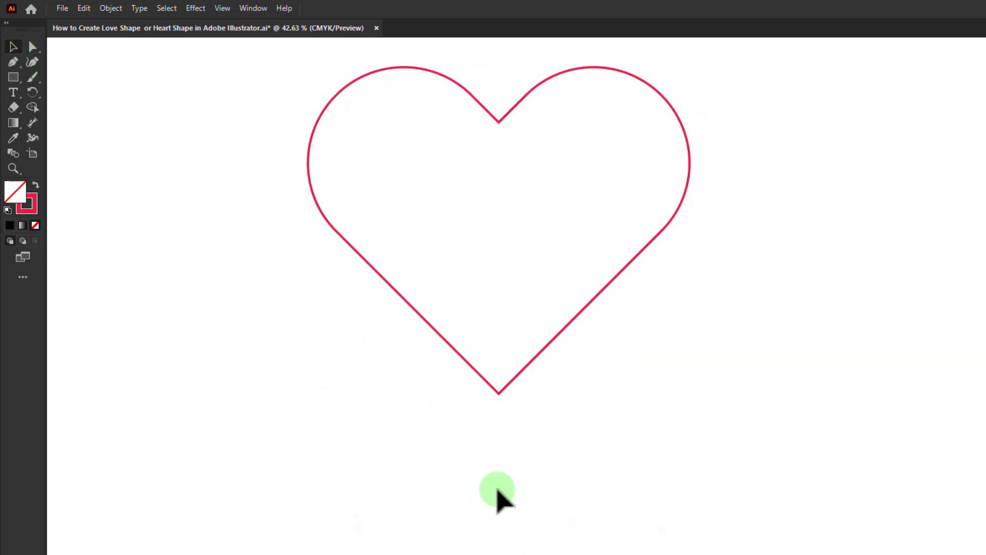
Move the heart outline to the left to open empty canvas beside it.
{"action": "left_click_drag", "start_coordinate": [504, 265], "coordinate": [472, 377]}
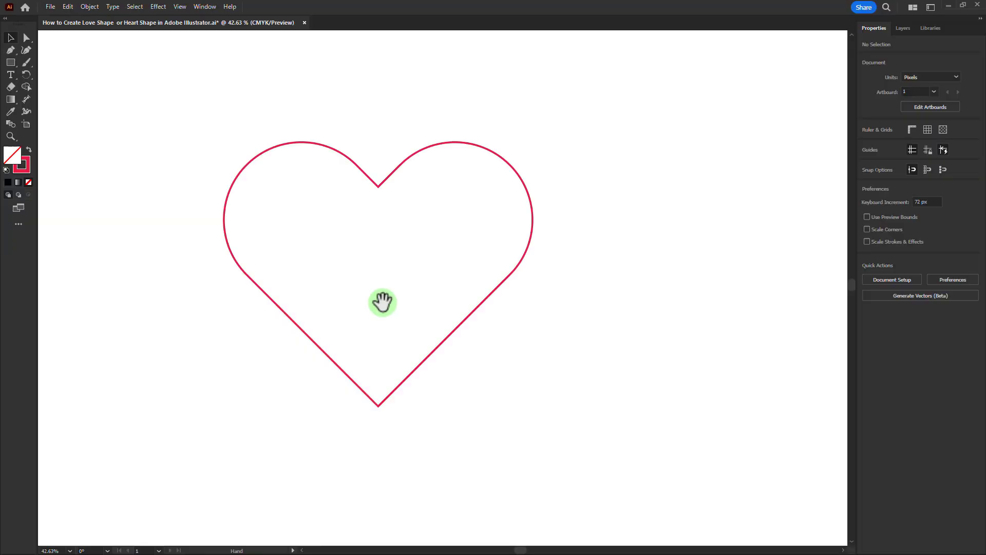
{"action": "left_click", "coordinate": [406, 255], "text": "ctrl+alt"}
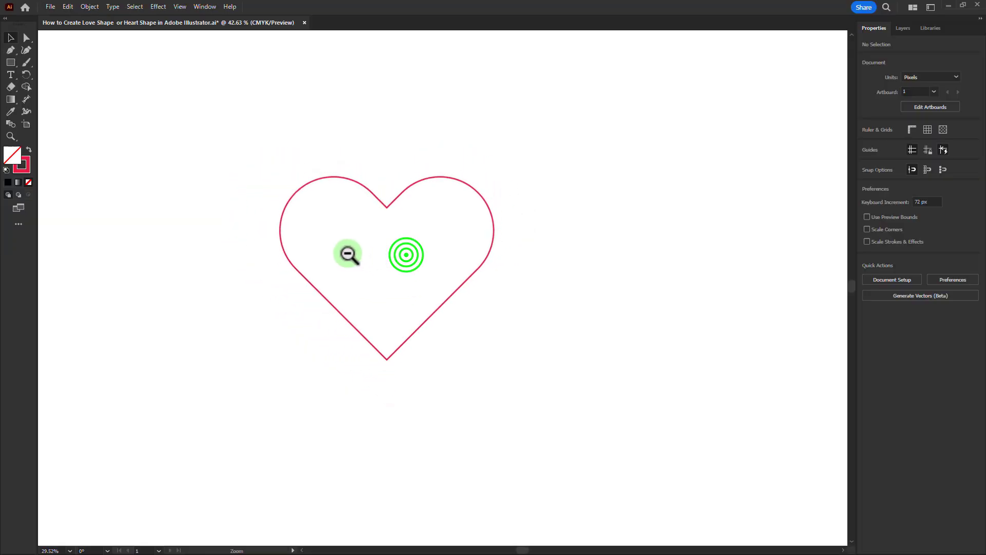
{"action": "left_click_drag", "start_coordinate": [384, 207], "coordinate": [187, 198]}
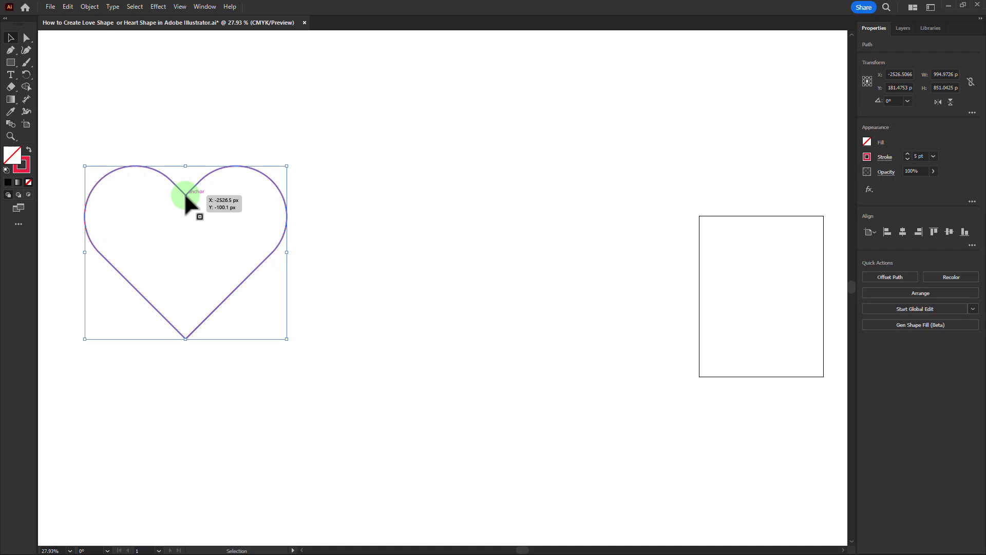
Duplicate the heart to its right and swap the copy's fill and stroke to make it solid red.
{"action": "left_click_drag", "start_coordinate": [186, 195], "coordinate": [447, 152]}
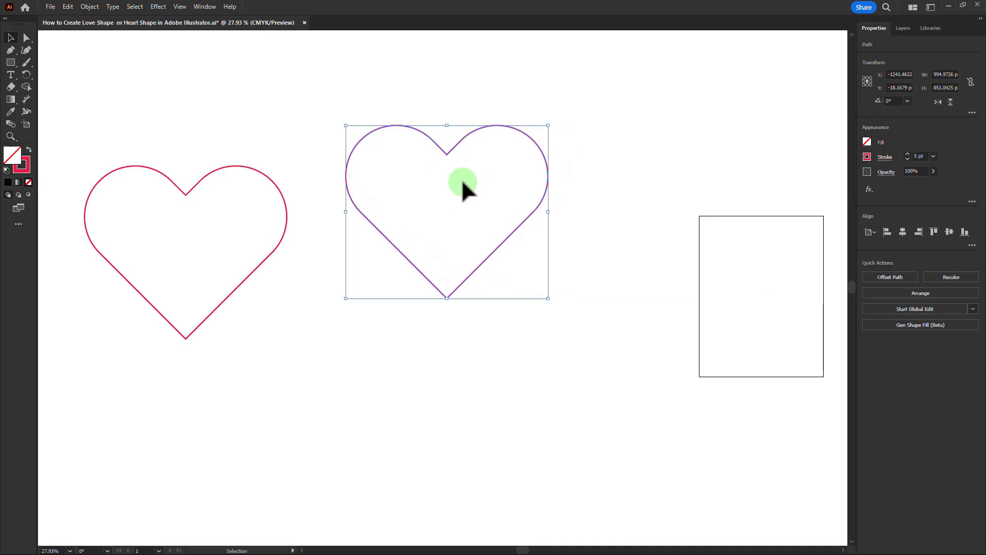
{"action": "left_click", "coordinate": [28, 150]}
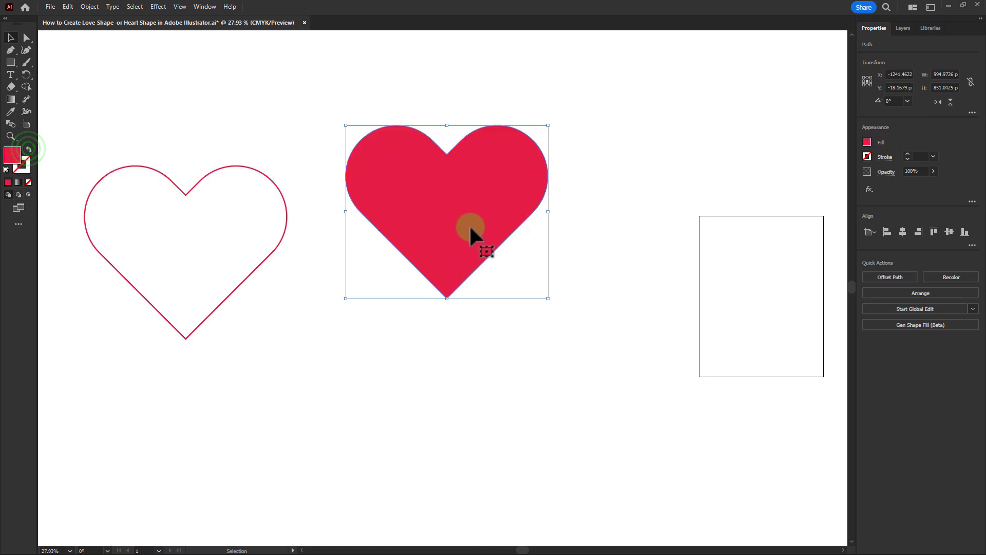
Duplicate the solid red heart twice, placing one copy beside the artboard and one below the original, and nudge the artboard-side copy slightly right.
{"action": "mouse_move", "coordinate": [470, 224]}
{"action": "left_mouse_down"}
{"action": "mouse_move", "coordinate": [410, 177]}
{"action": "mouse_move", "coordinate": [592, 281]}
{"action": "mouse_move", "coordinate": [580, 296]}
{"action": "left_mouse_up"}
{"action": "left_click_drag", "start_coordinate": [614, 267], "coordinate": [395, 368]}
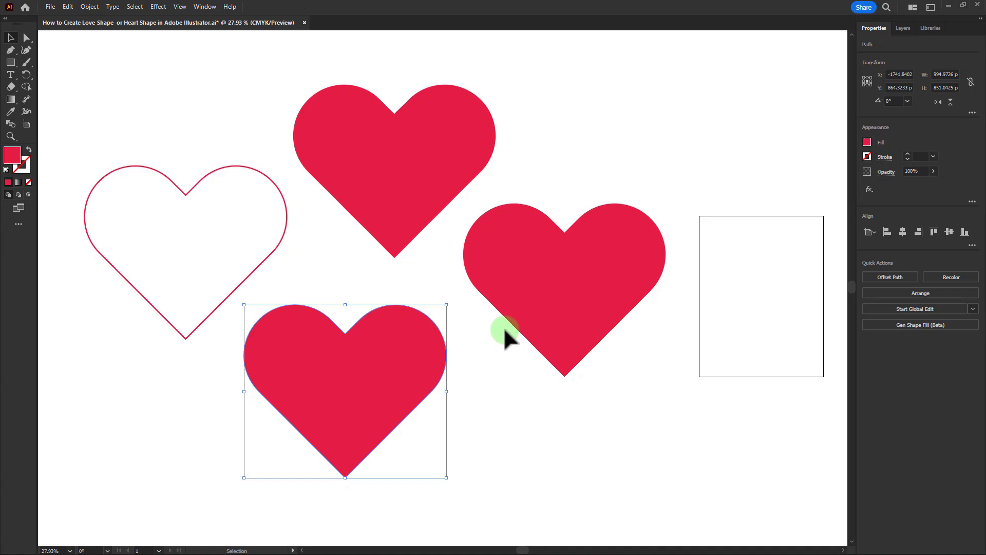
{"action": "left_click", "coordinate": [581, 273]}
{"action": "left_click_drag", "start_coordinate": [588, 278], "coordinate": [589, 277]}
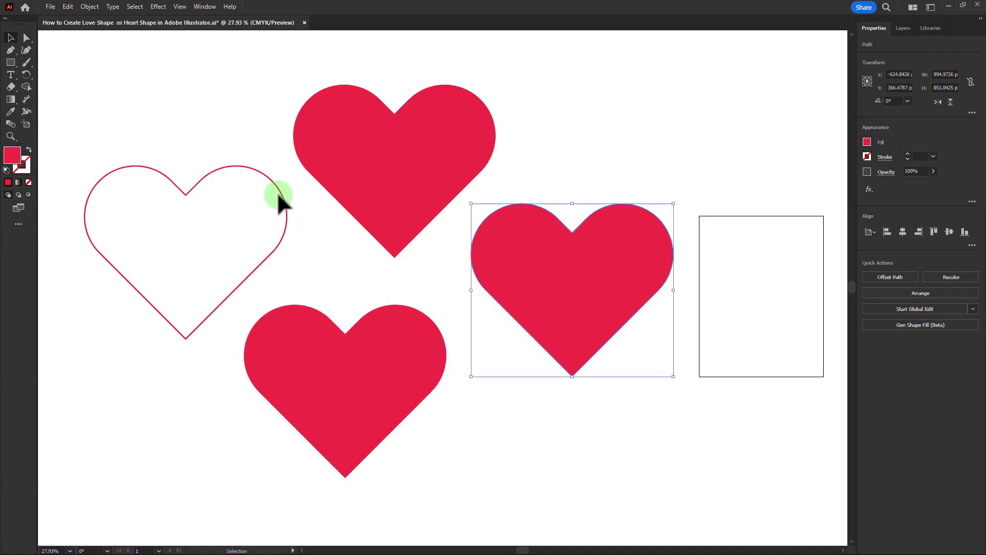
Apply the 3D Extrude & Bevel effect to the solid heart beside the artboard and change its 3D type to Inflate.
{"action": "left_click", "coordinate": [157, 6]}
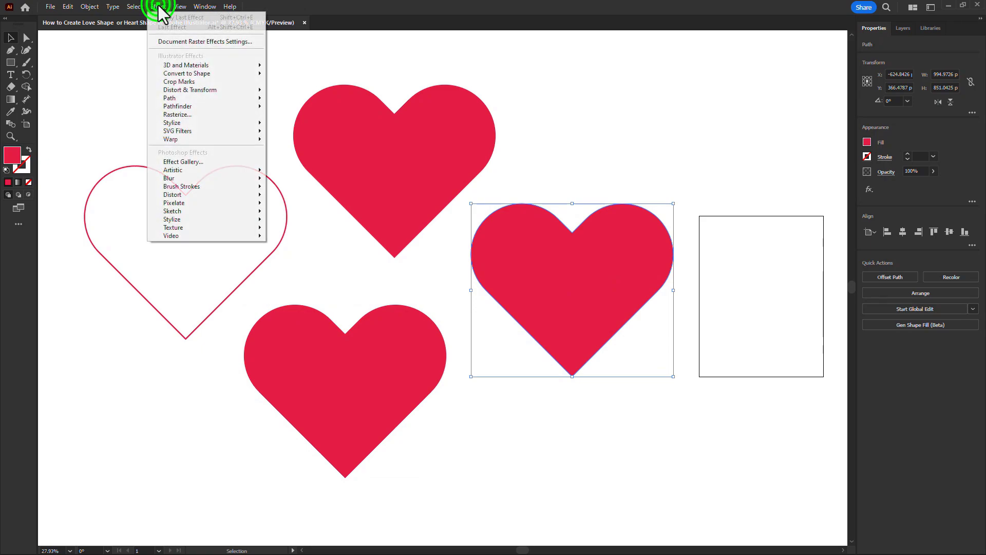
{"action": "left_click", "coordinate": [185, 66]}
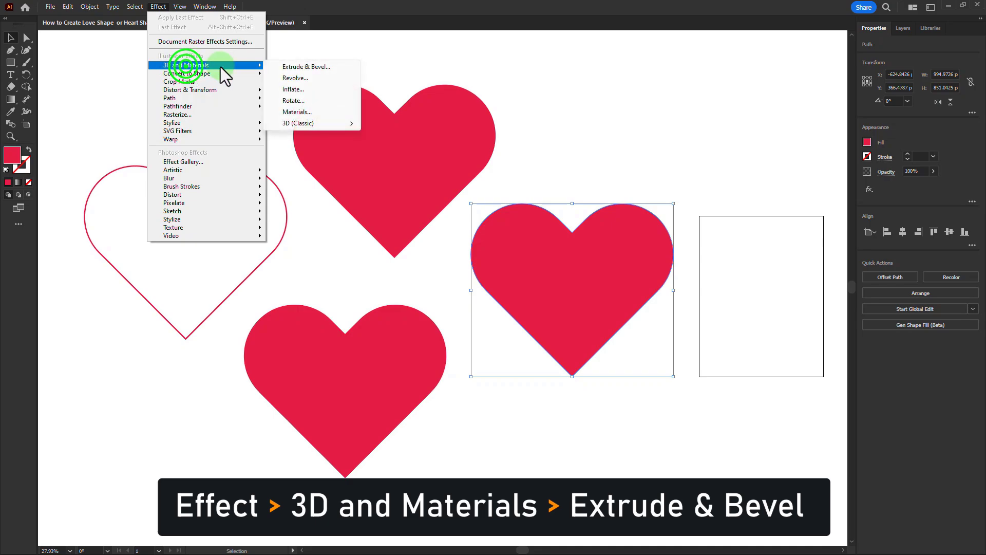
{"action": "left_click", "coordinate": [298, 67]}
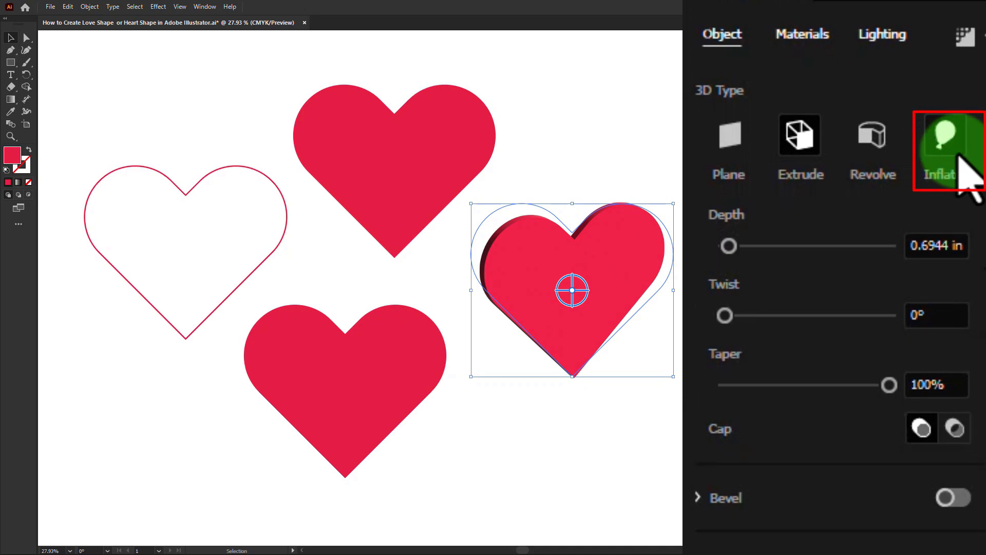
{"action": "left_click", "coordinate": [949, 136]}
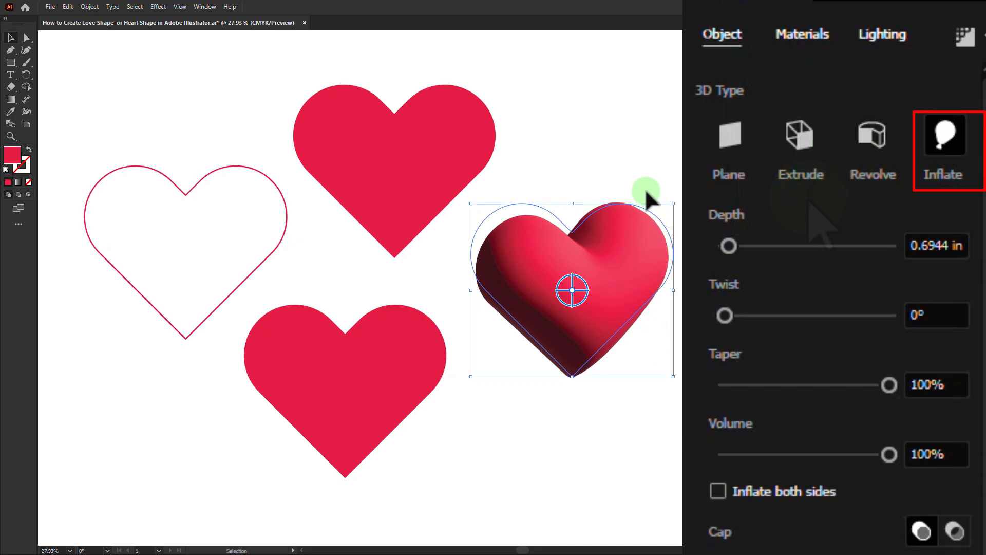
Apply the 3D Extrude type to the lowest solid heart and set its depth to 7.0139 in.
{"action": "left_click", "coordinate": [356, 366]}
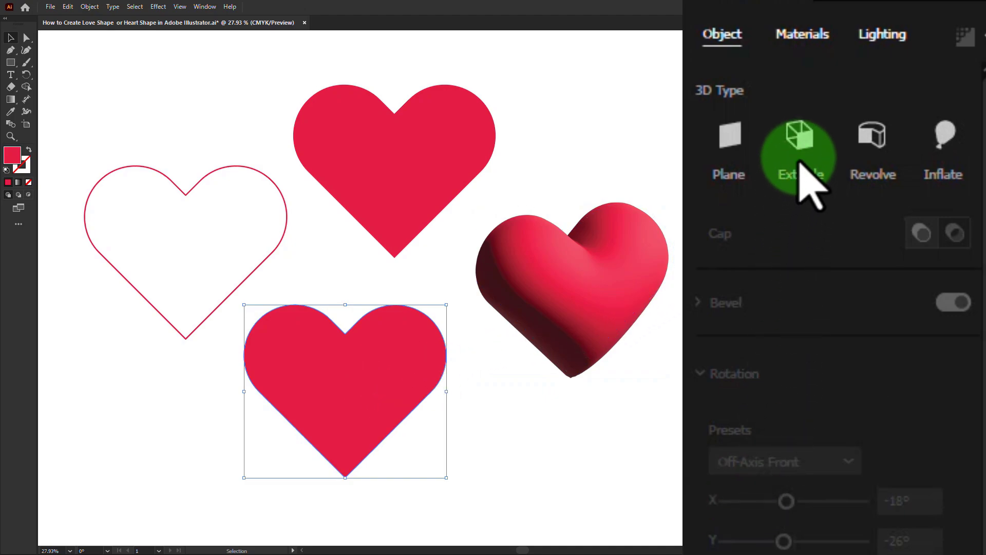
{"action": "left_click", "coordinate": [802, 133]}
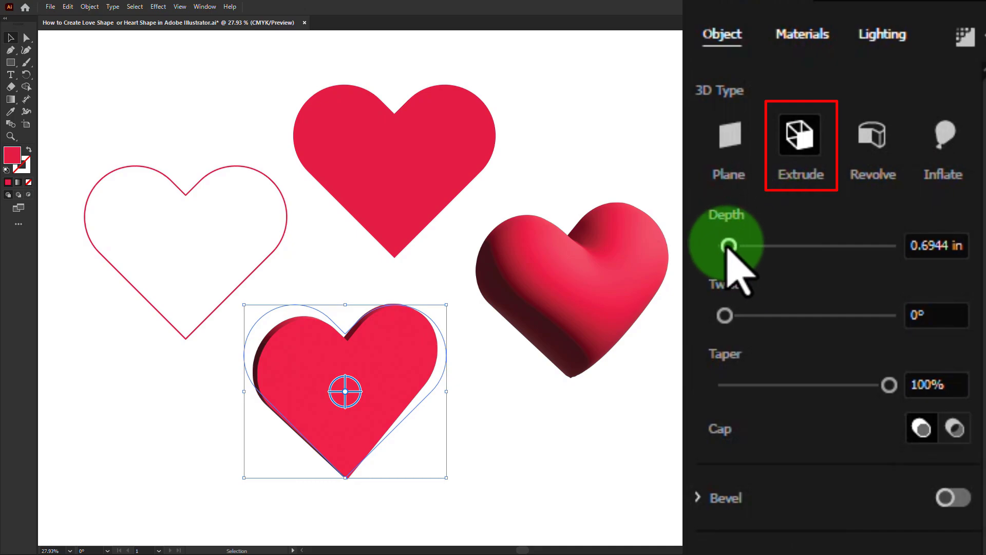
{"action": "left_click_drag", "start_coordinate": [728, 246], "coordinate": [767, 247]}
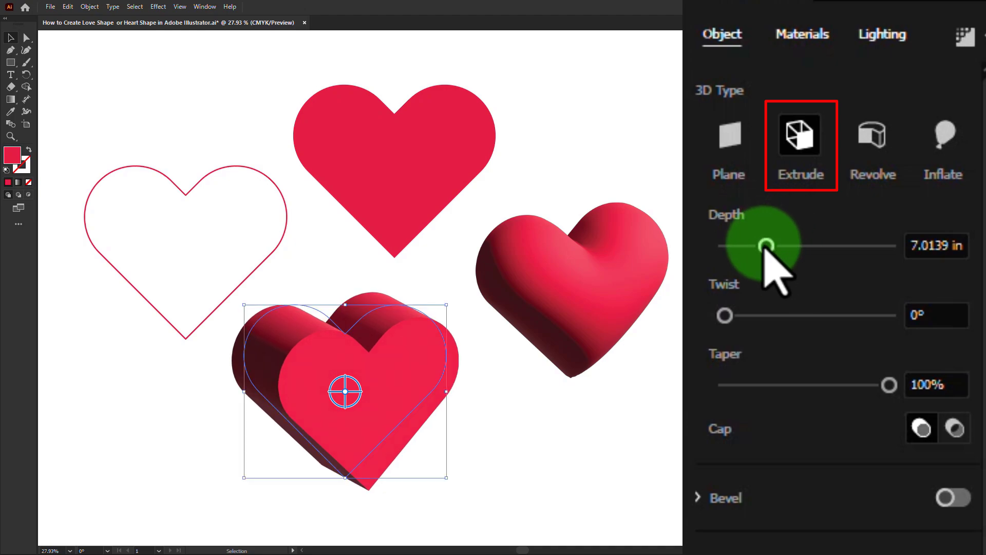
Apply the 3D Extrude type to the outlined heart with a depth of 4.9861 in, and deselect it.
{"action": "left_click", "coordinate": [204, 164]}
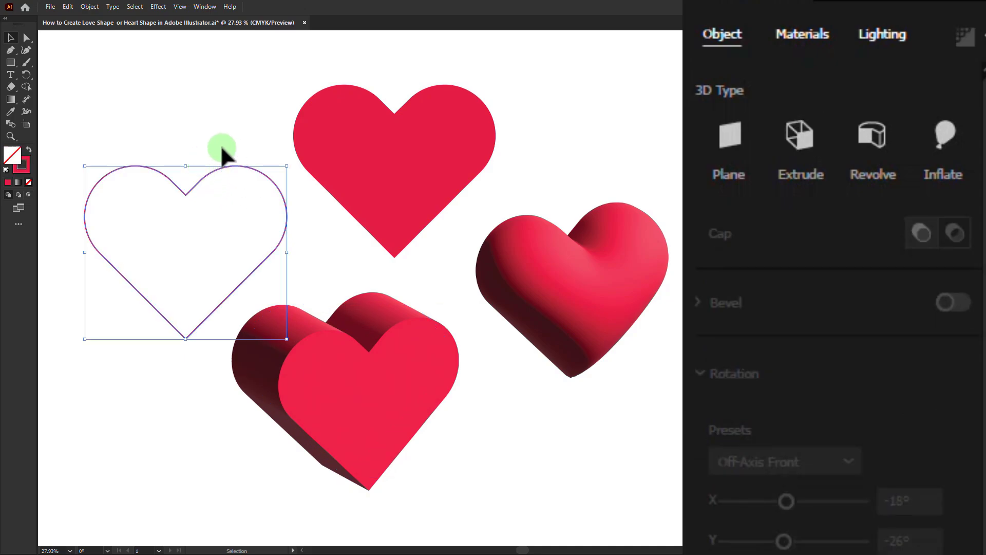
{"action": "left_click", "coordinate": [796, 124]}
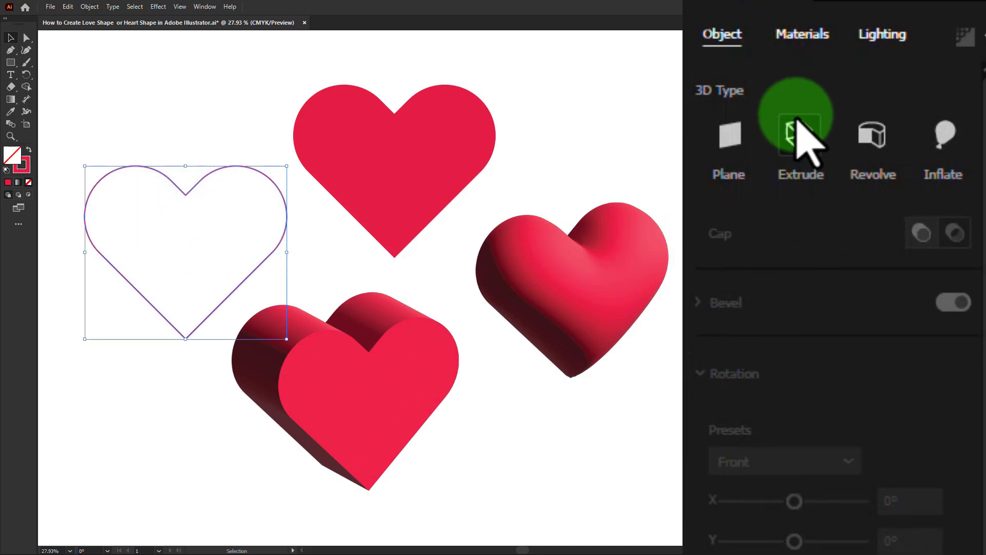
{"action": "left_click", "coordinate": [794, 139]}
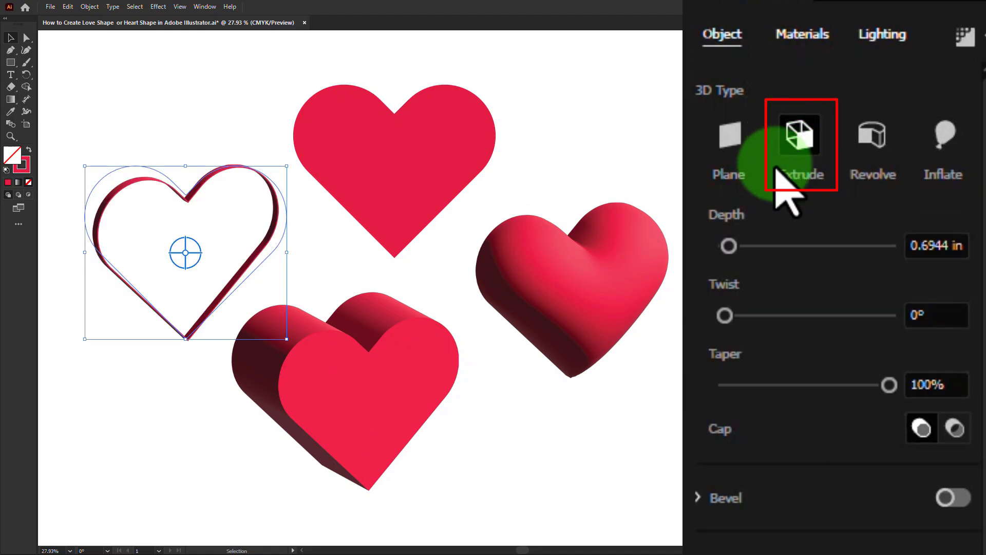
{"action": "left_click", "coordinate": [729, 247]}
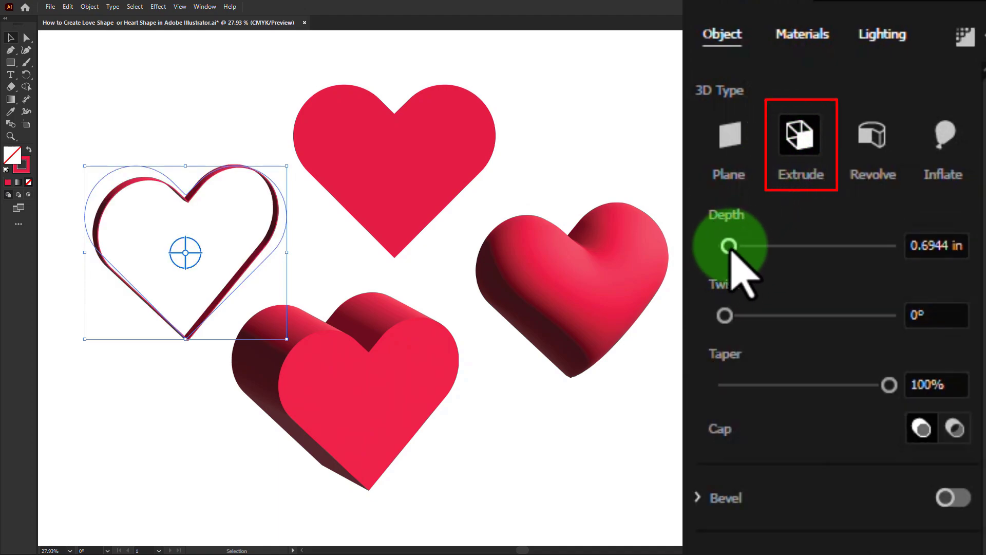
{"action": "left_click_drag", "start_coordinate": [732, 251], "coordinate": [757, 254]}
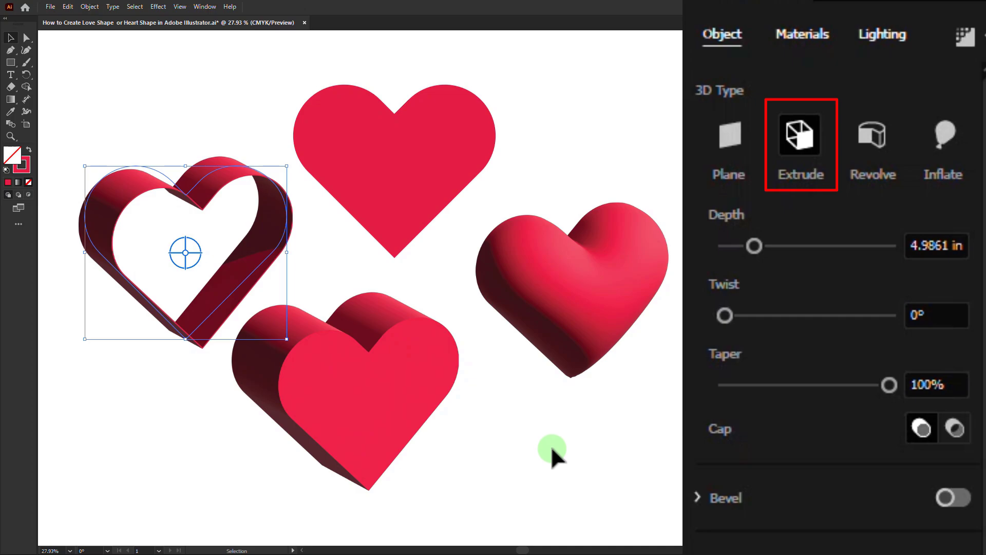
{"action": "left_click", "coordinate": [550, 428]}
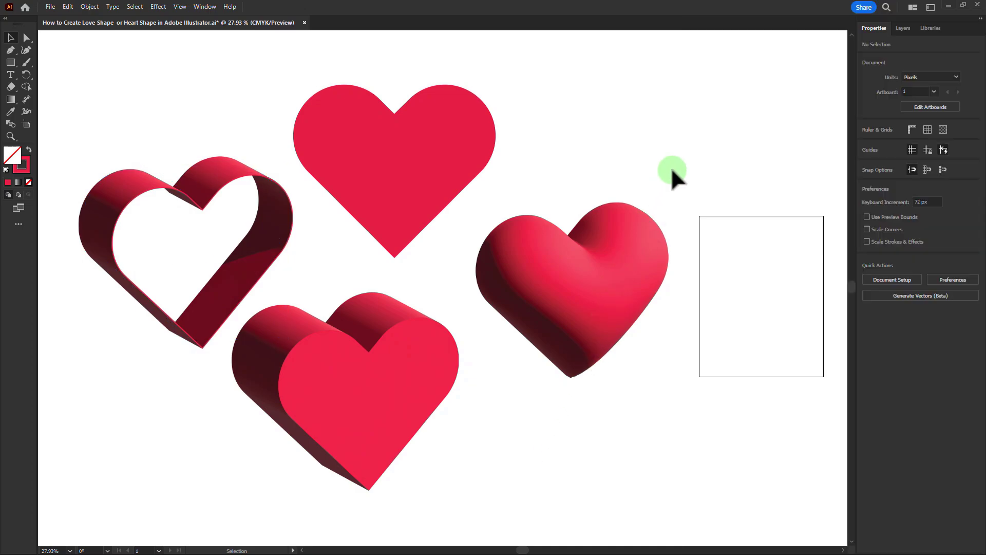